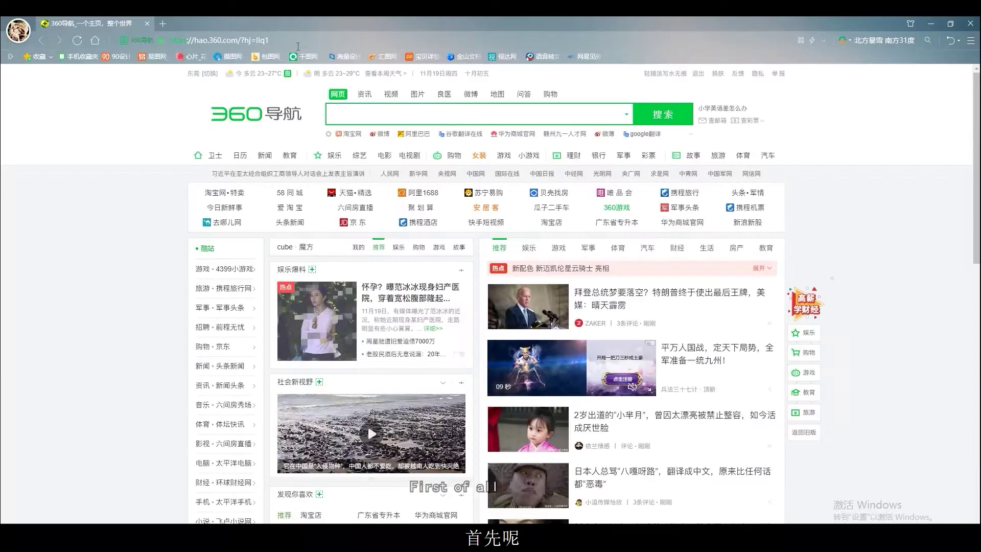
click(298, 43)
text(www.)
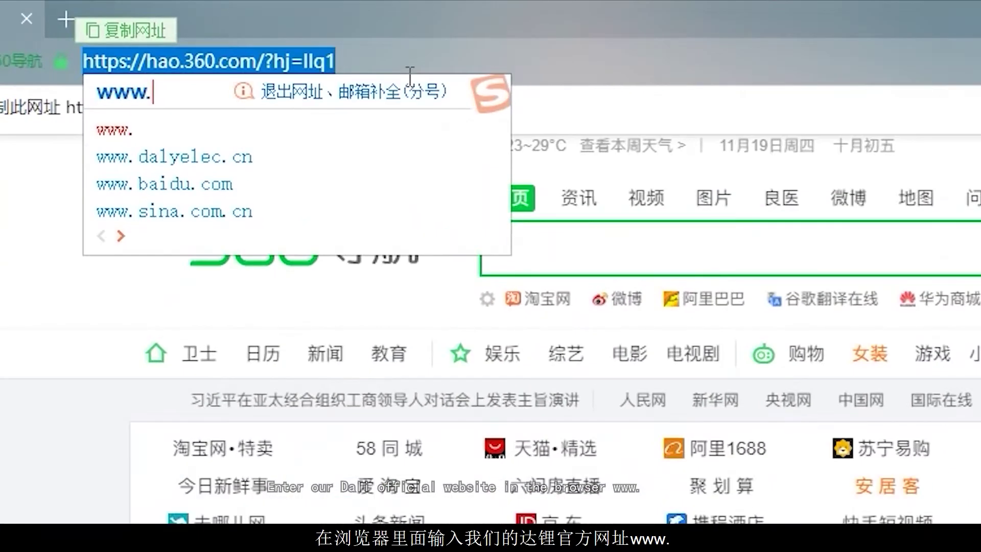
text(dalyel)
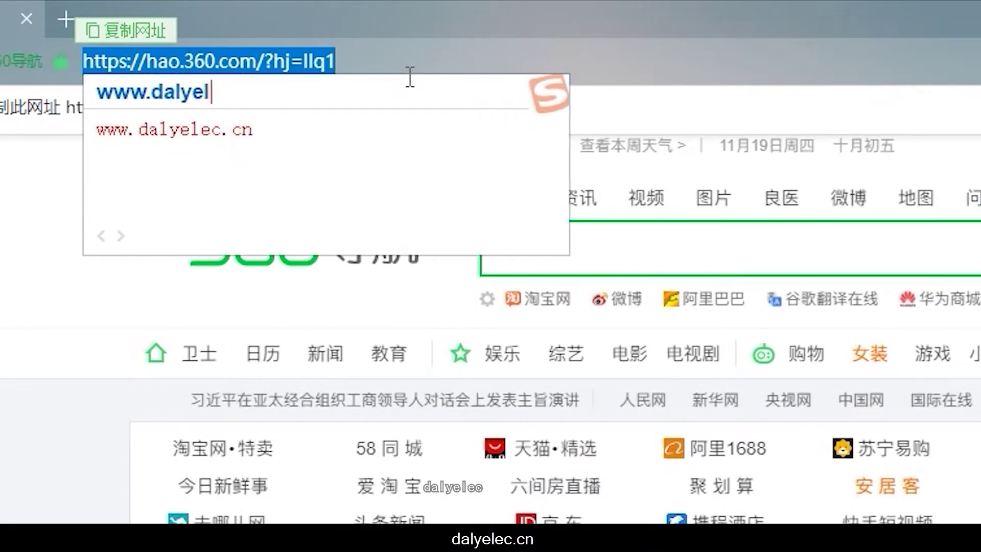
text(ec.)
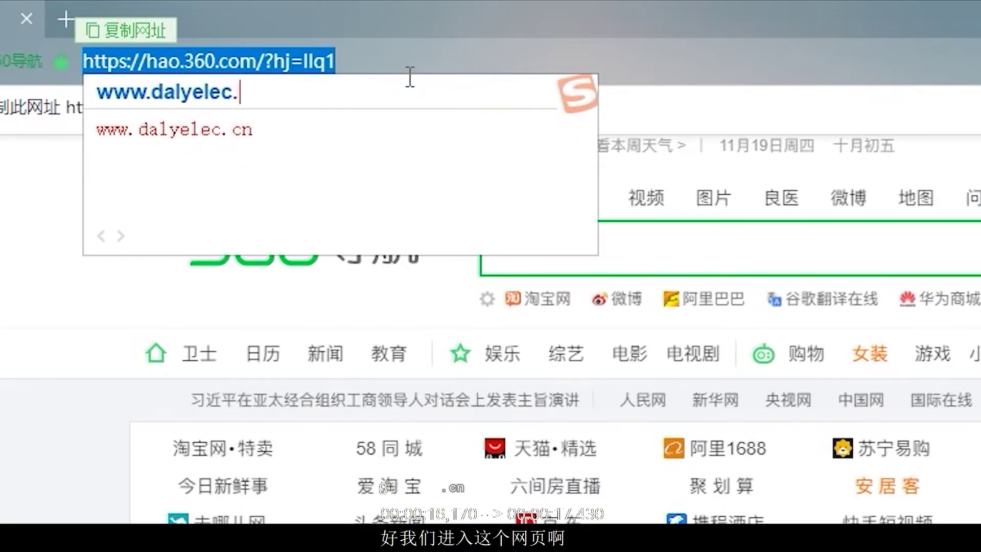
text(cn)
key(Return)
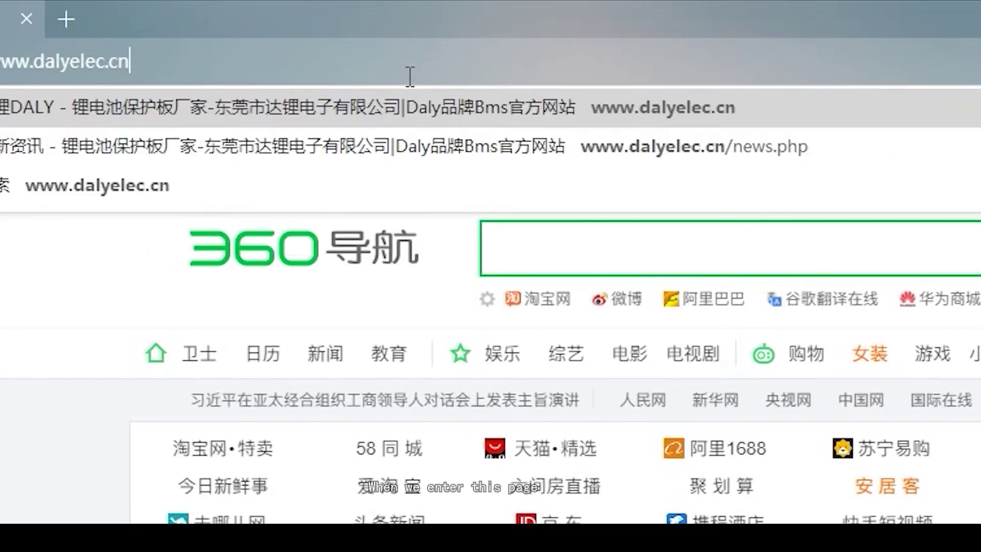
click(294, 58)
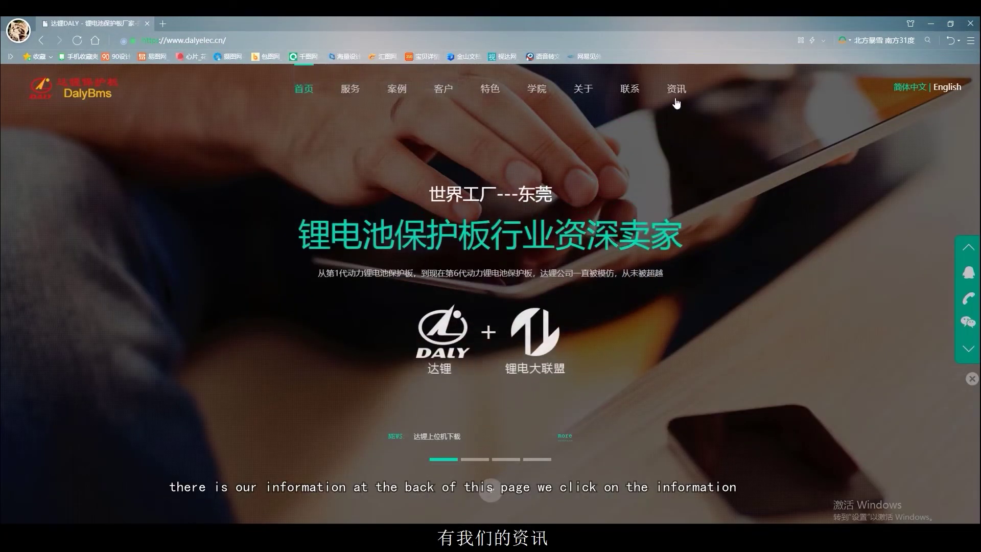
Step: Open the 达锂上位机下载 article from the 下载专区 listing under 资讯
click(677, 92)
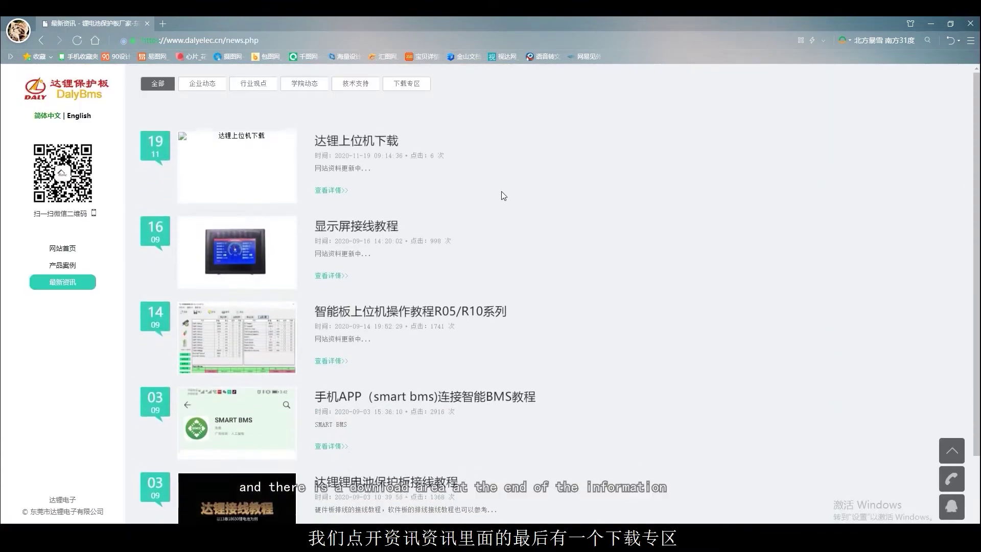
click(406, 84)
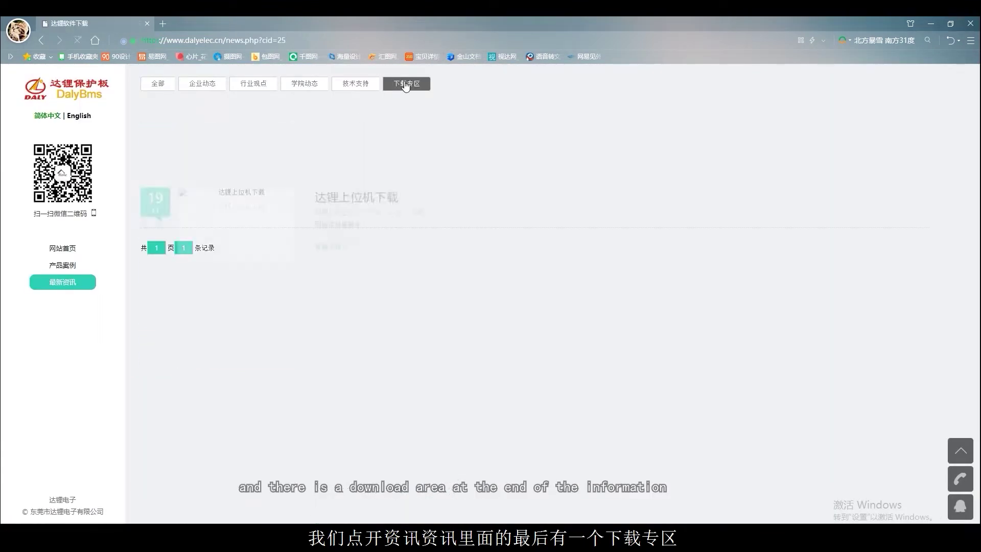
click(352, 135)
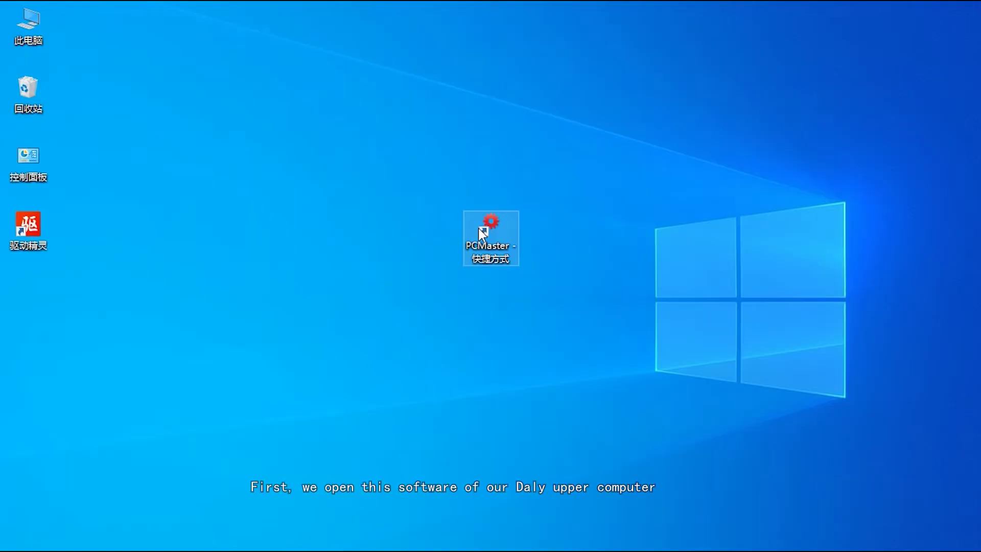
Step: Launch BmsMonitor from the PCMaster shortcut and switch its interface to English
double_click(478, 227)
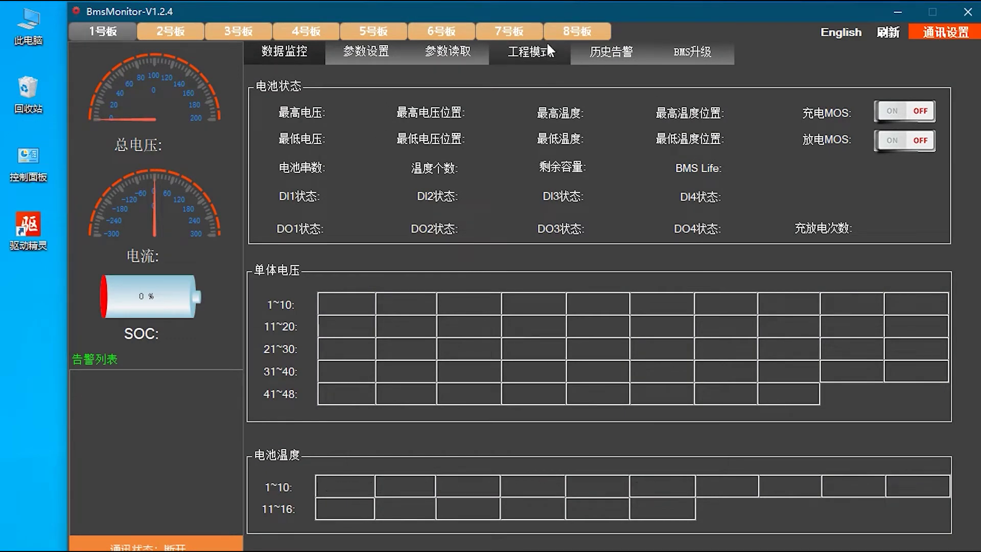
drag(552, 14, 544, 13)
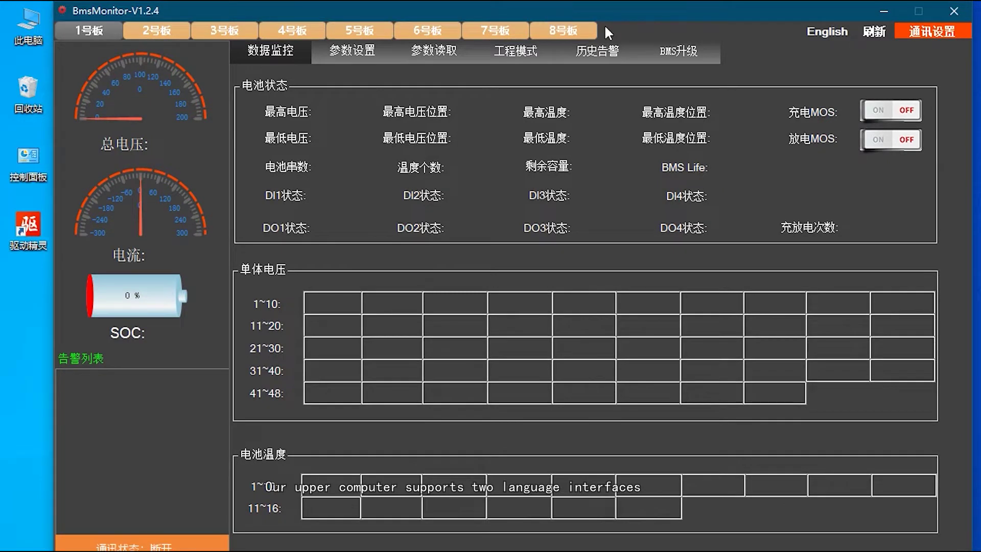
click(820, 30)
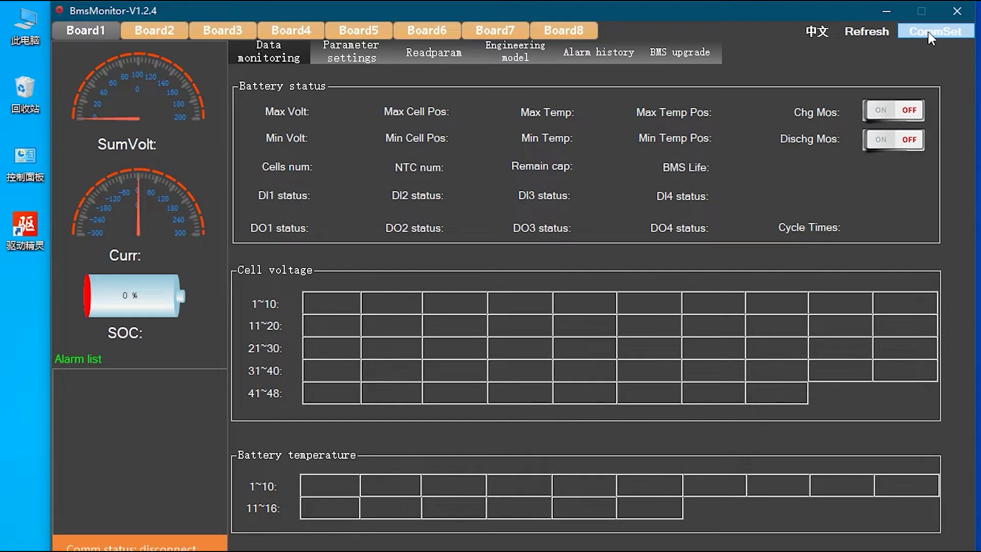
Step: Open a CAN connection using USBCAN-I at 250 baud from the CAN Set settings
click(930, 36)
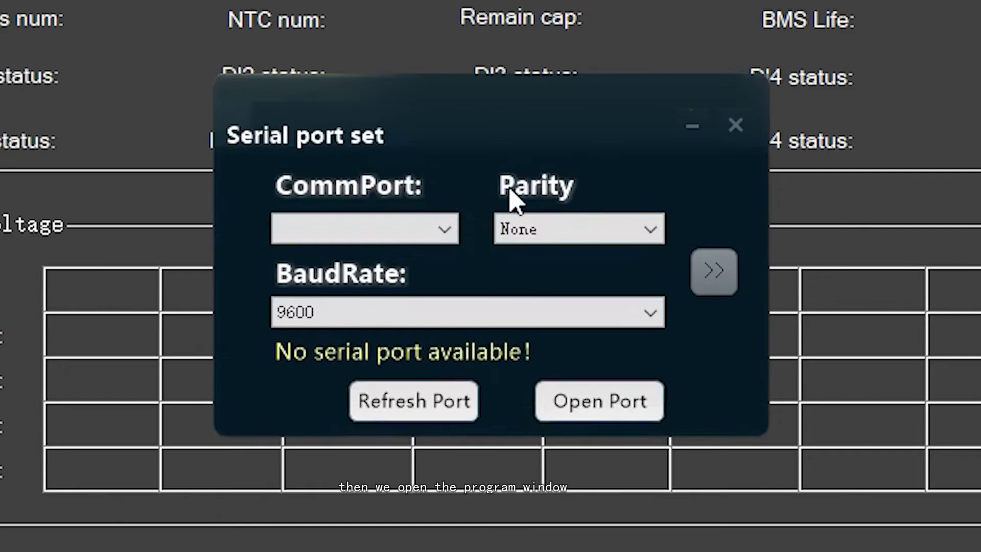
click(711, 275)
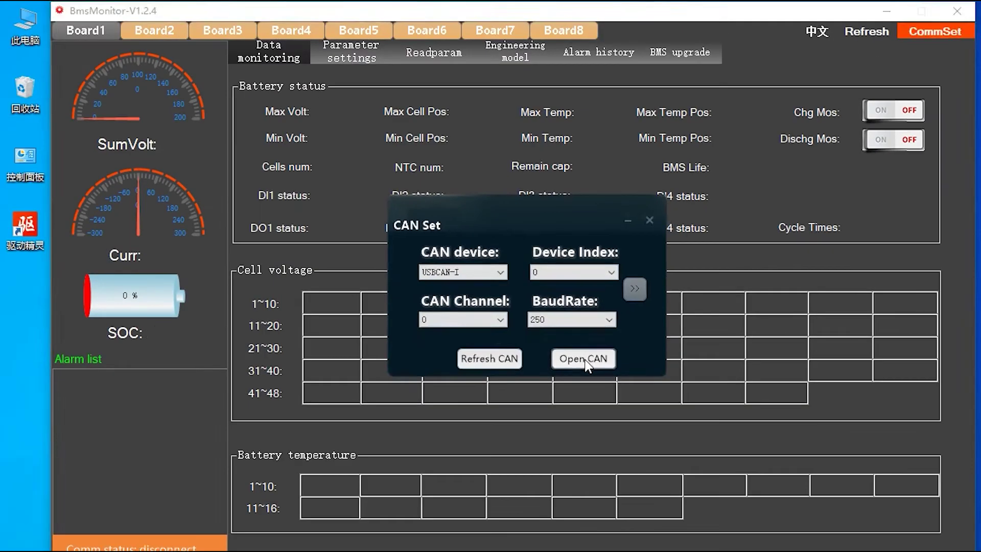
click(608, 406)
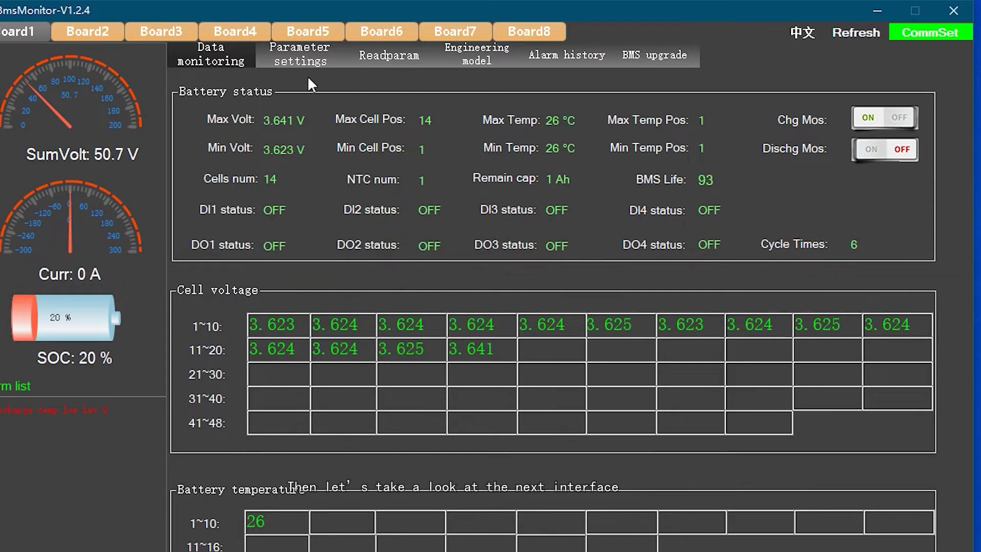
Step: On the parameter page, enter Rated Cap 5 Ah and Rated CellVolt 3.7 V, then write them
click(298, 57)
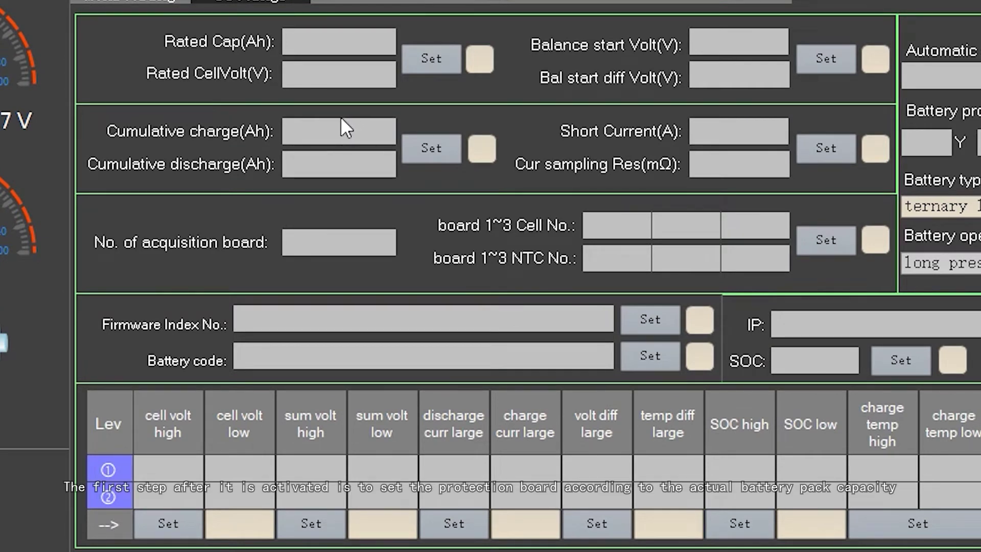
click(340, 43)
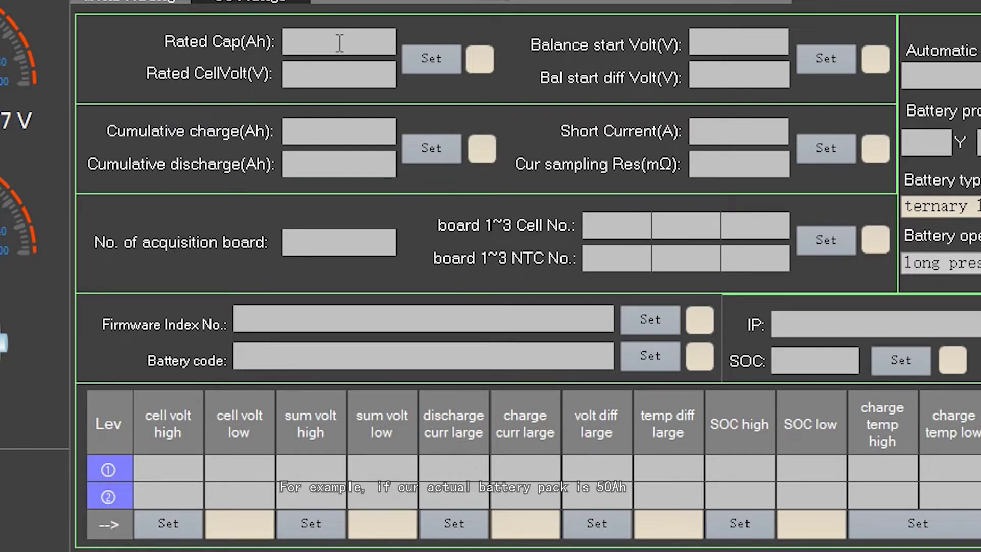
text(5)
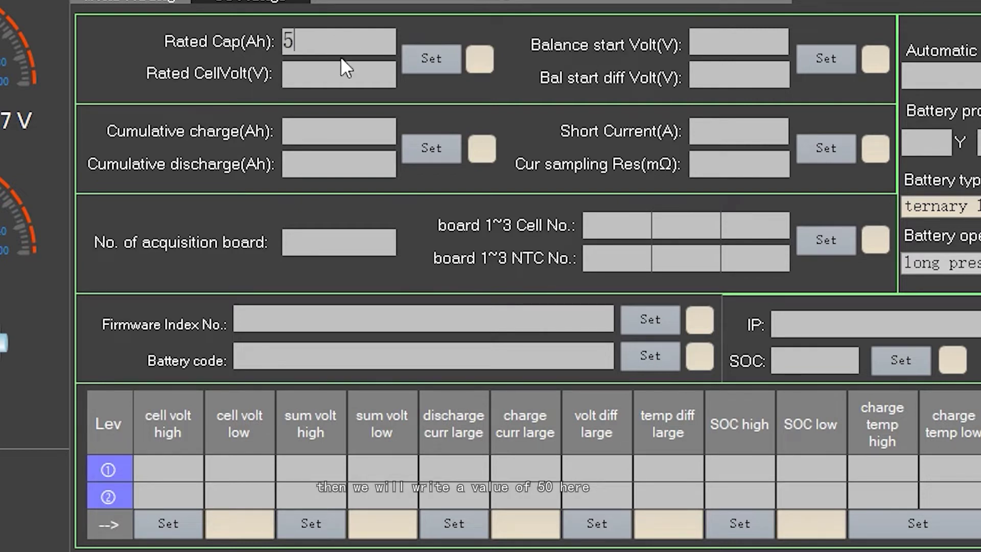
click(333, 72)
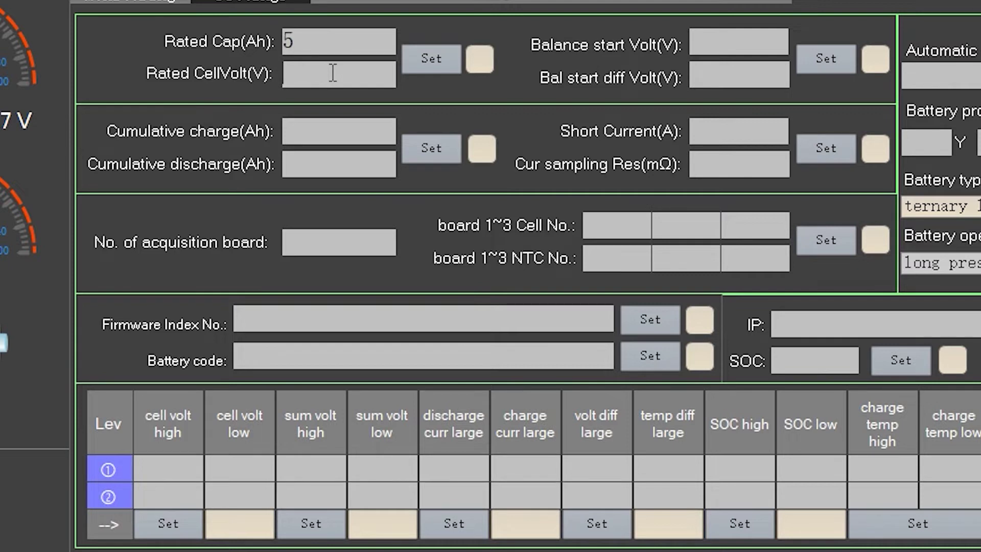
text(3. 7)
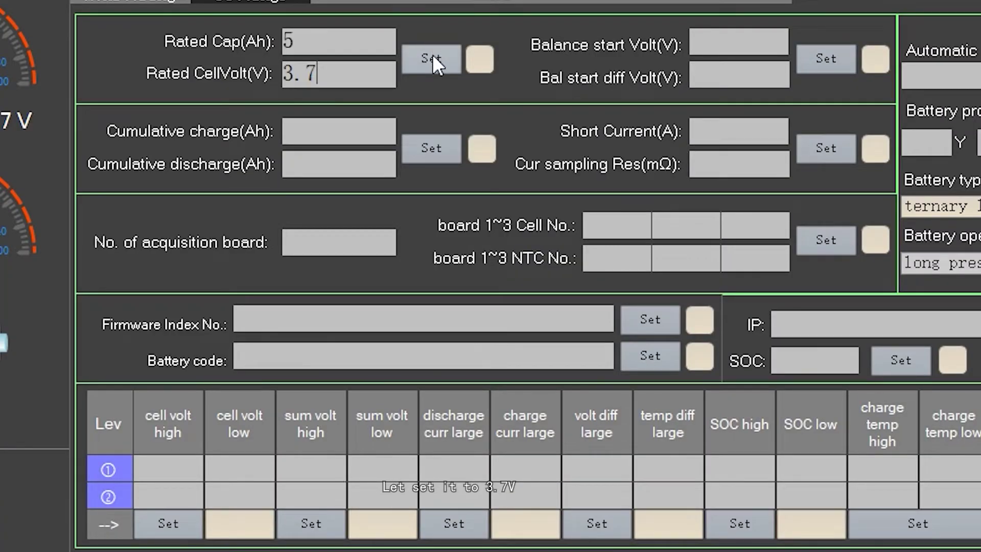
click(432, 61)
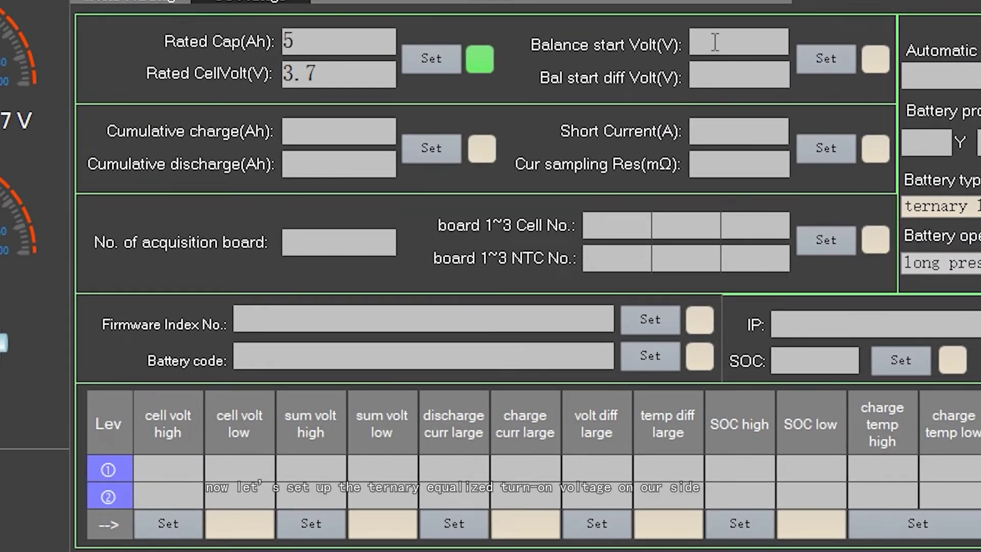
Step: Enter Balance start Volt 4.15 V and Bal start diff Volt 0.05 V, then write them to the BMS
text(4)
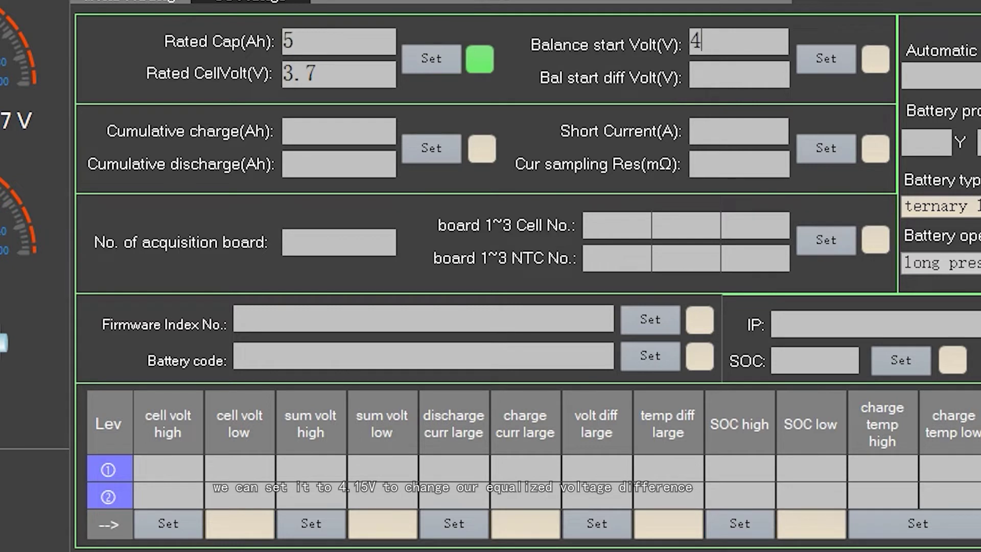
text(.15)
click(715, 78)
text(0.)
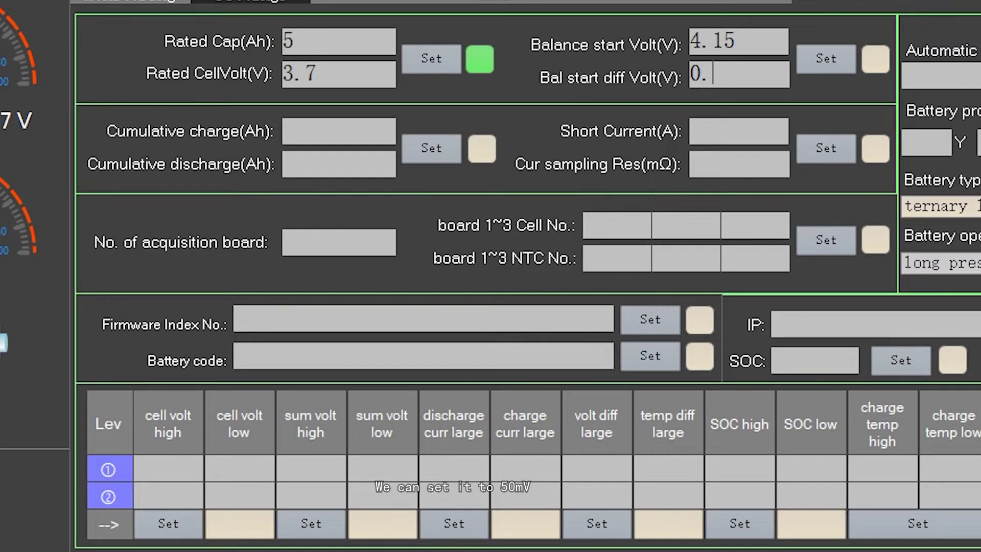
text(05)
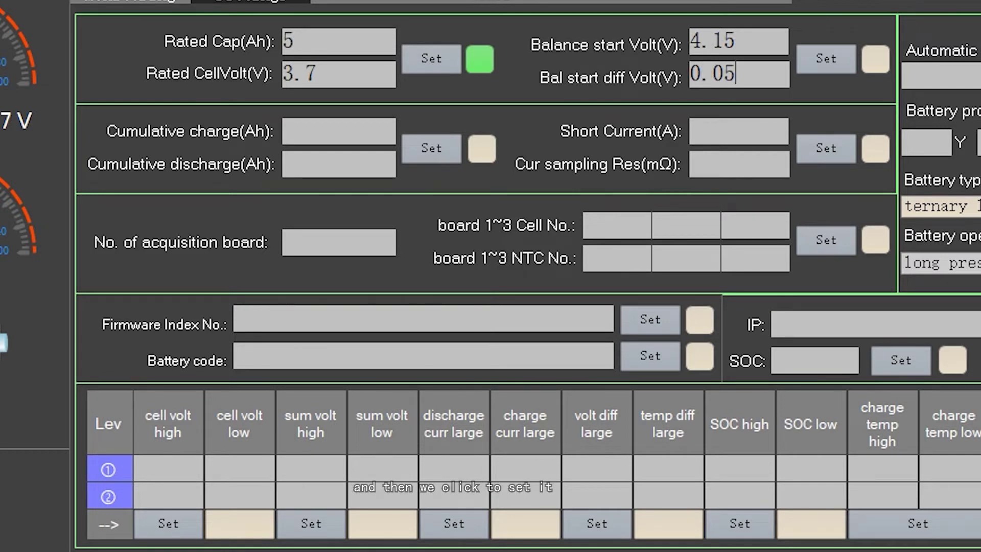
click(830, 57)
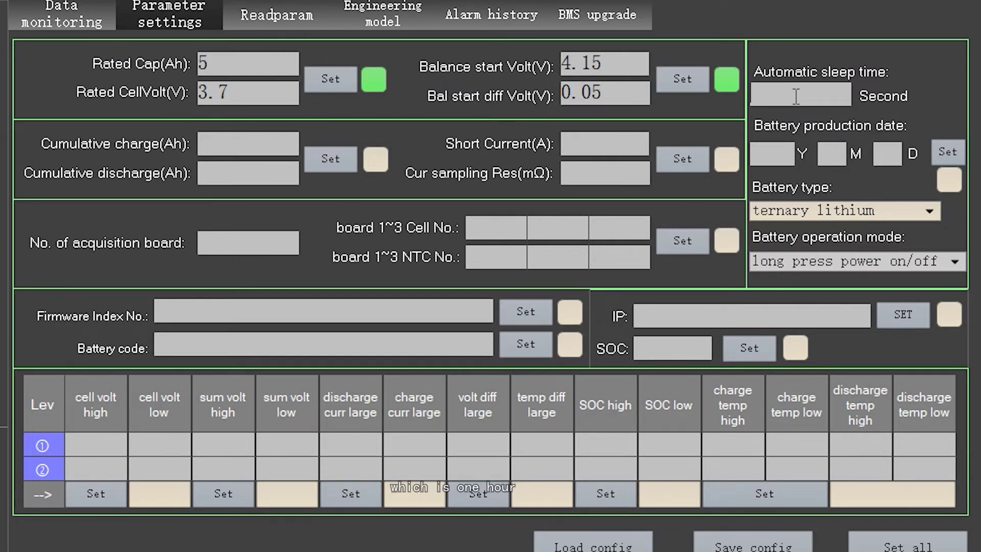
Step: Enter 65535 seconds as the Automatic sleep time and move to the Readparam page
click(795, 97)
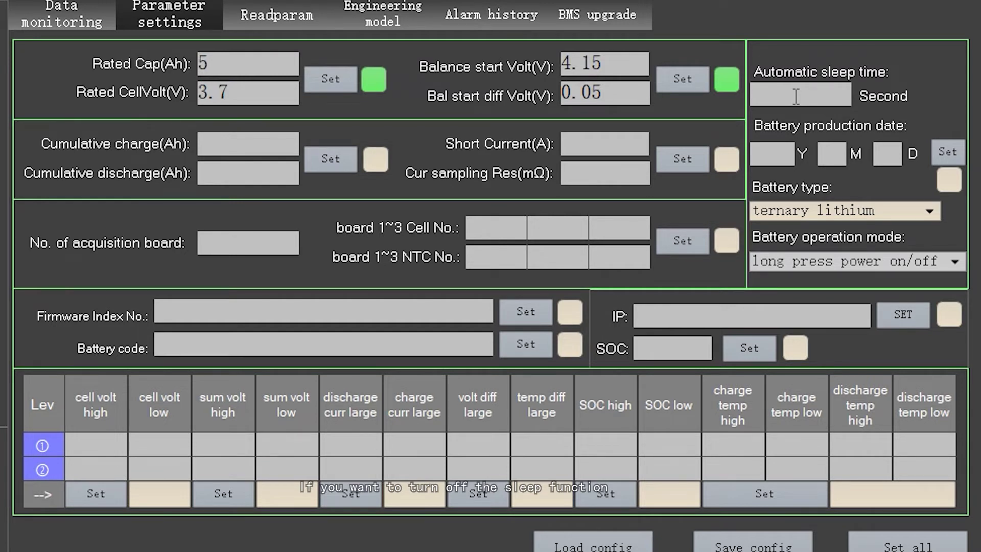
text(656)
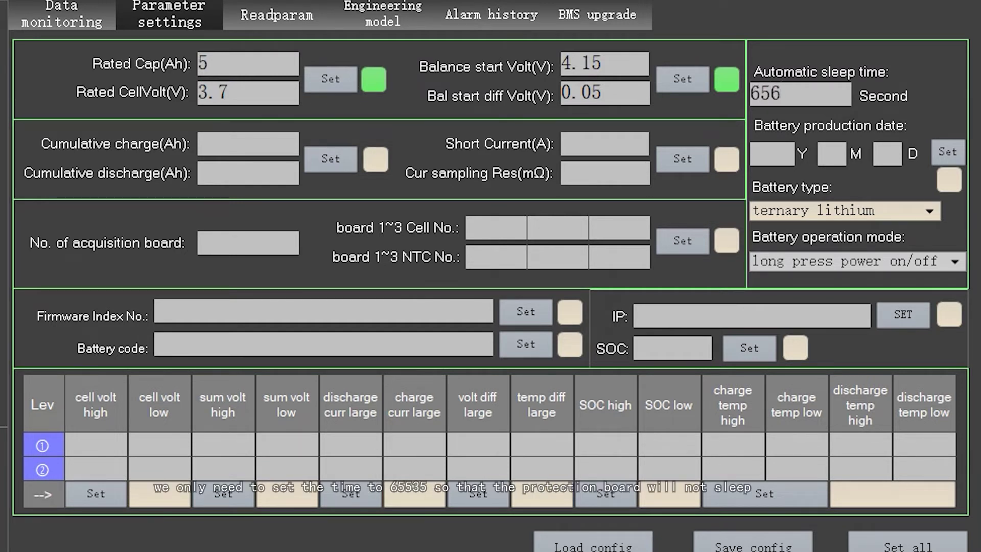
key(BackSpace)
text(535)
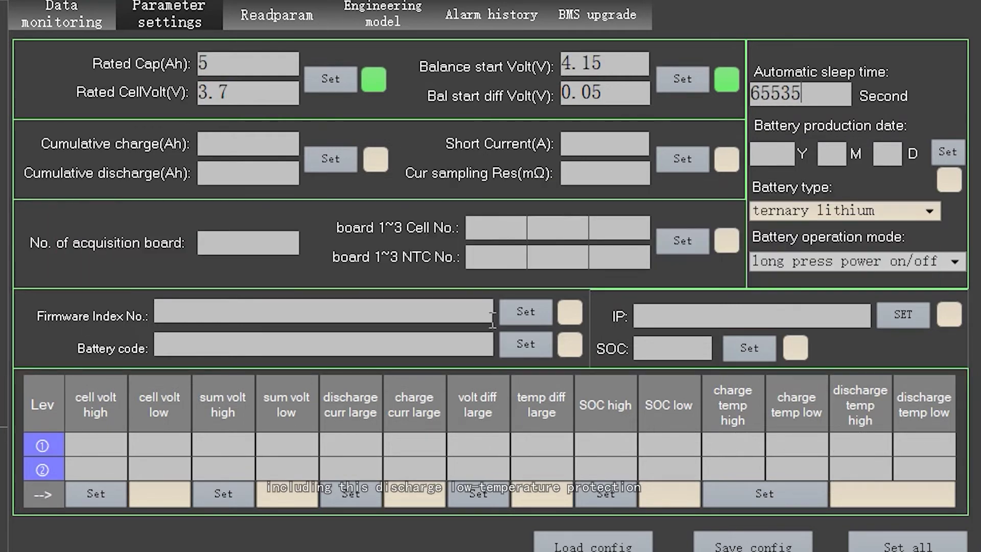
click(274, 32)
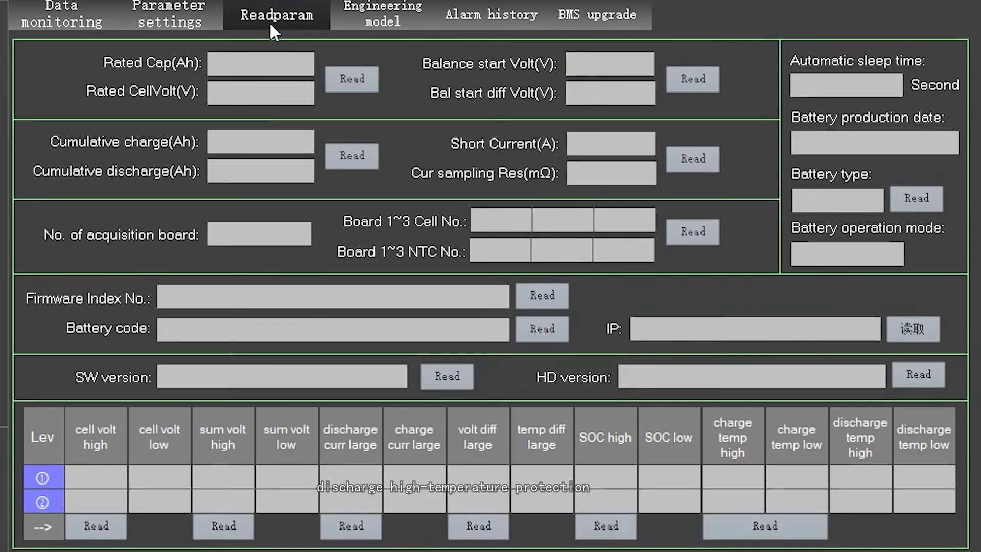
Step: Read back Rated Cap 5 Ah and Rated CellVolt 3.7 V from the BMS
click(352, 79)
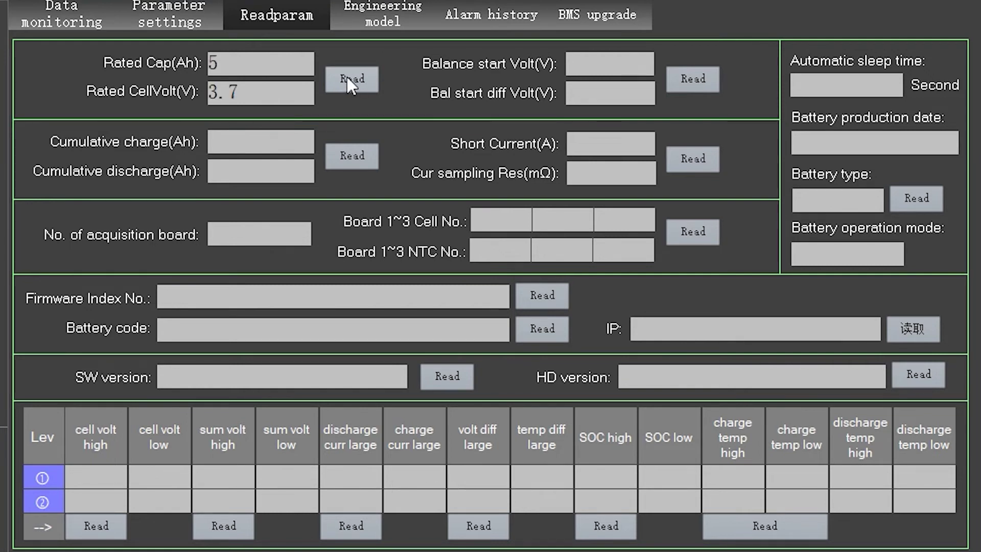
Step: Read back the balance start voltages, 4.15 V and 0.05 V, from the BMS
click(690, 81)
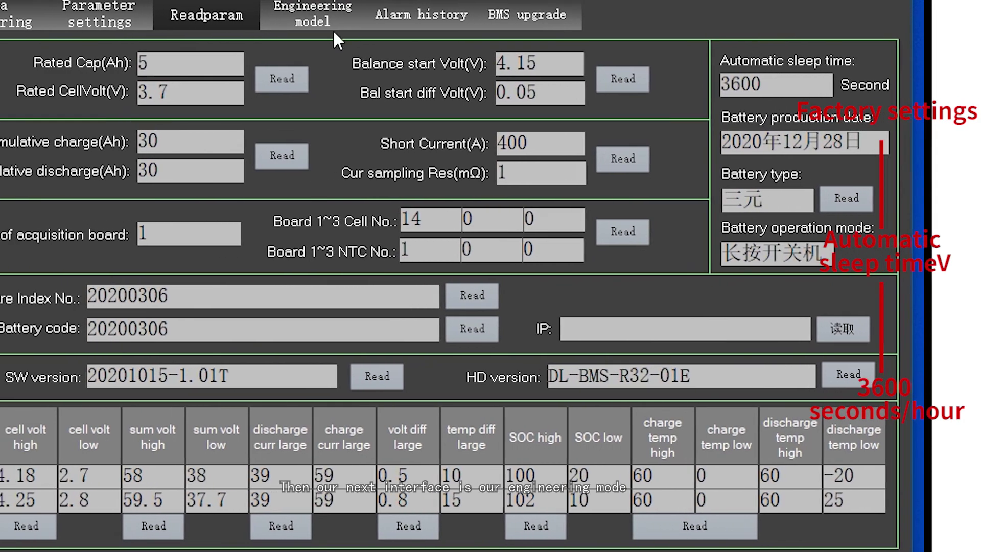
Step: View the Engineering model page, then the empty Alarm history table
click(198, 23)
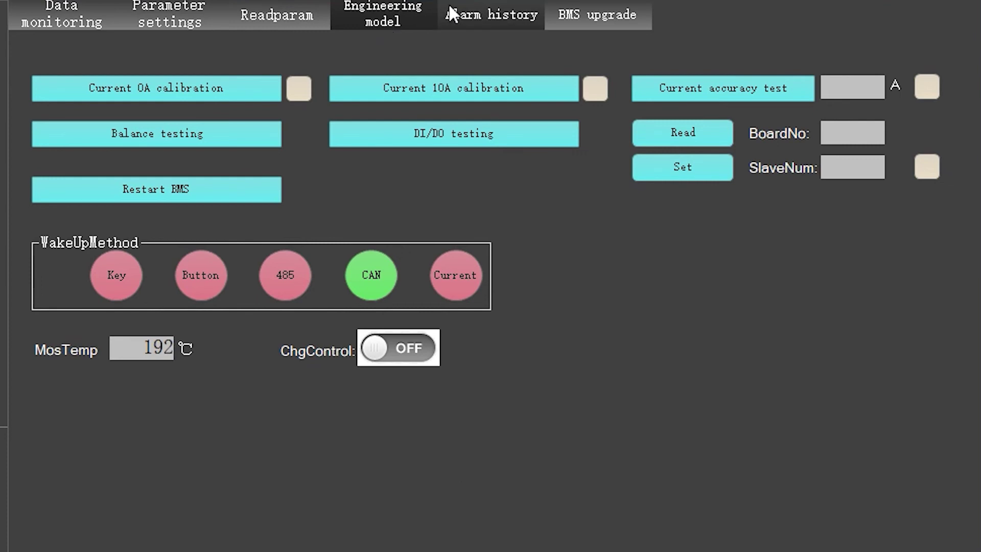
click(462, 7)
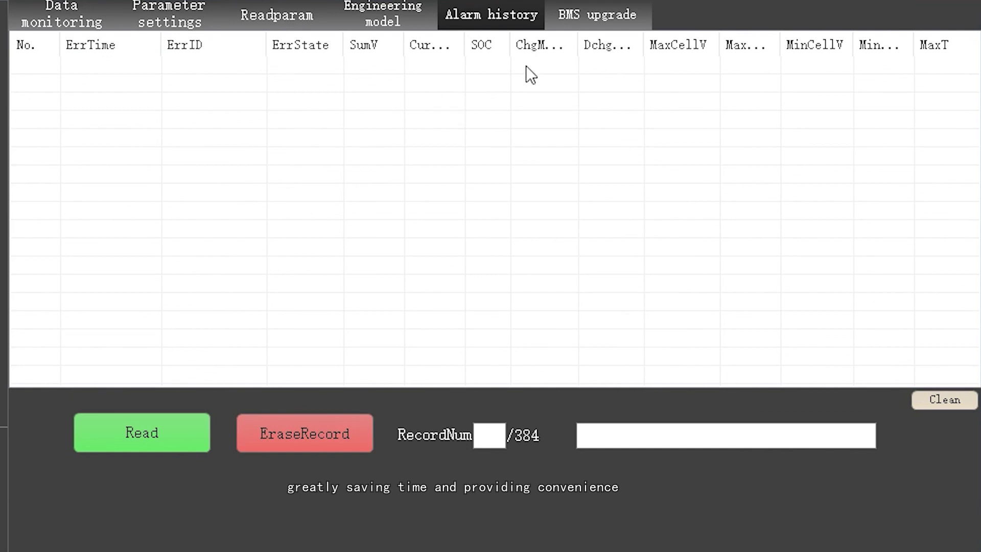
Step: Switch to the BMS upgrade page, with no firmware file loaded and progress at 0%
click(596, 16)
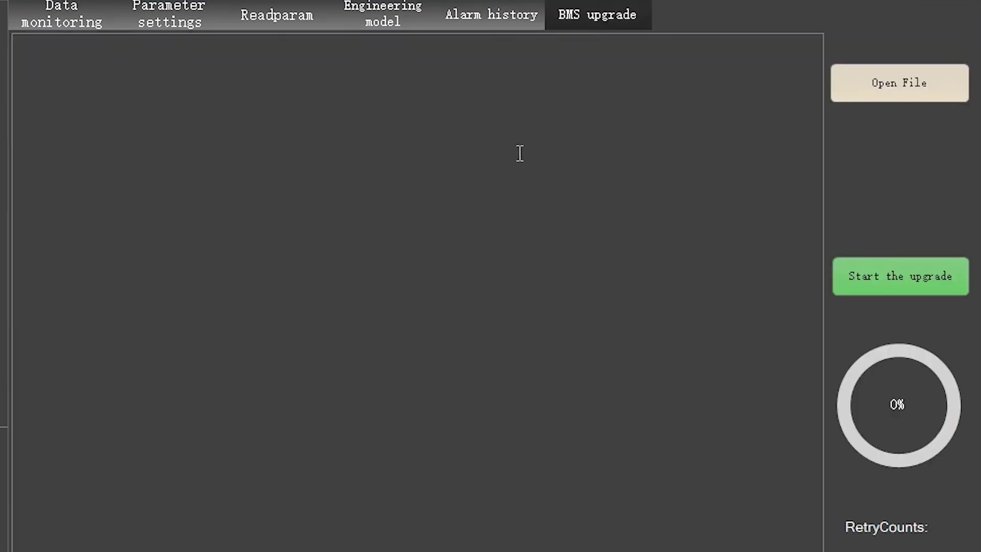